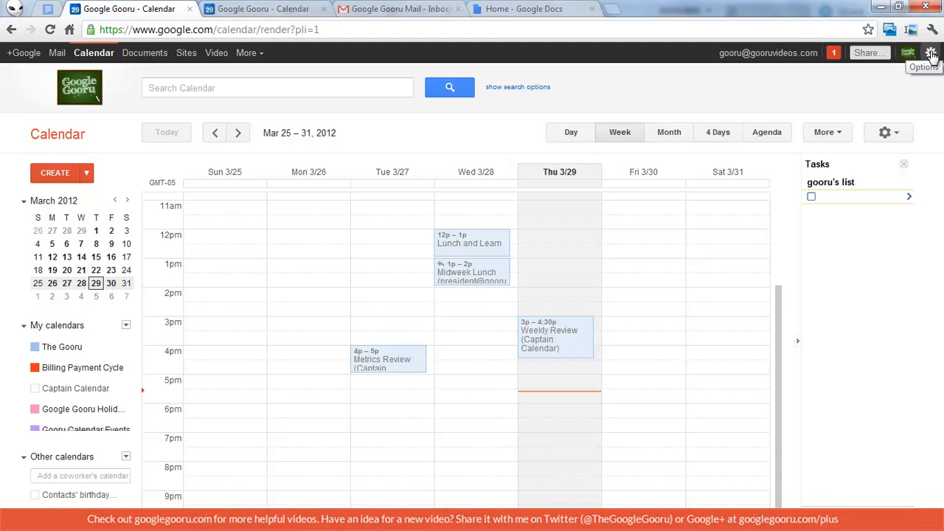
Open the gear options menu at the top right of Google Calendar.
{"action": "left_click", "coordinate": [931, 54]}
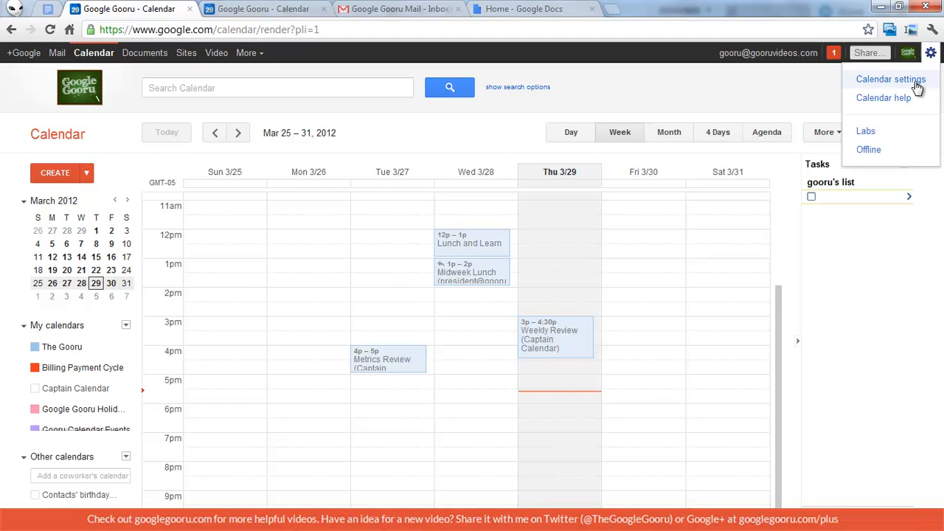
Go to Calendar settings, show the Calendars list, and open The Gooru's details.
{"action": "left_click", "coordinate": [915, 80]}
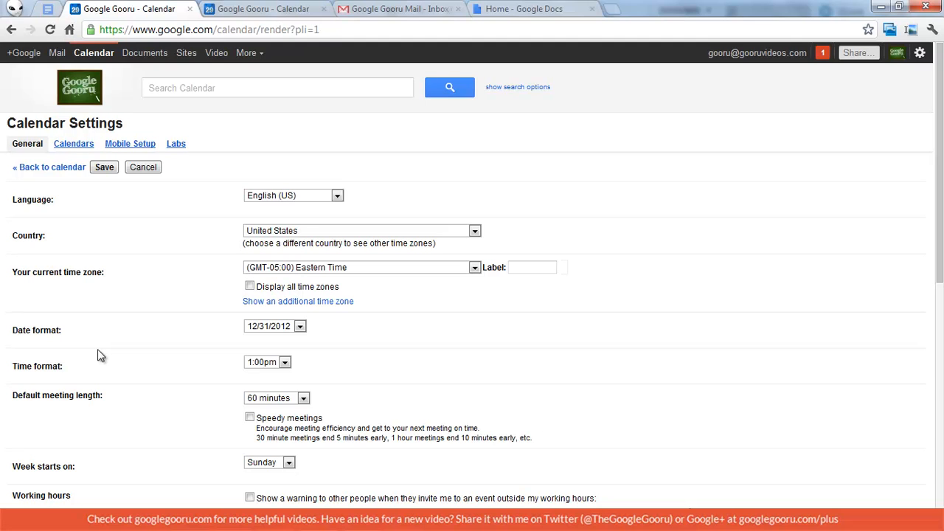
{"action": "left_click", "coordinate": [75, 147]}
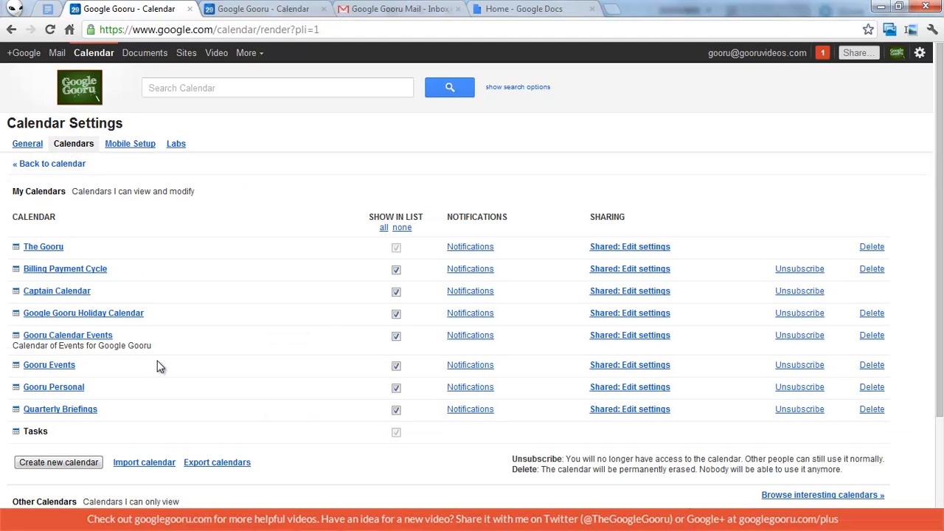
{"action": "left_click", "coordinate": [43, 247]}
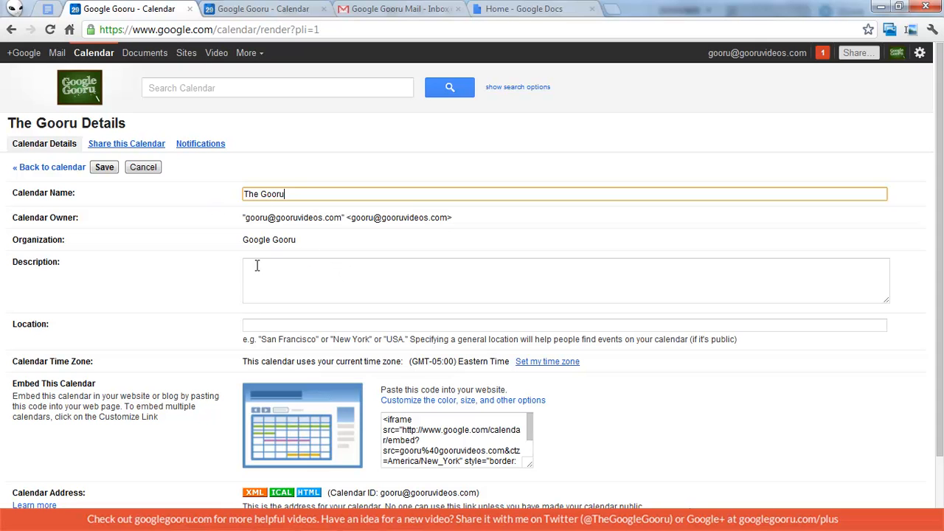
Look through The Gooru's Embed This Calendar code, then bring up its sharing settings.
{"action": "scroll", "coordinate": [182, 268], "scroll_direction": "down", "scroll_amount": 2}
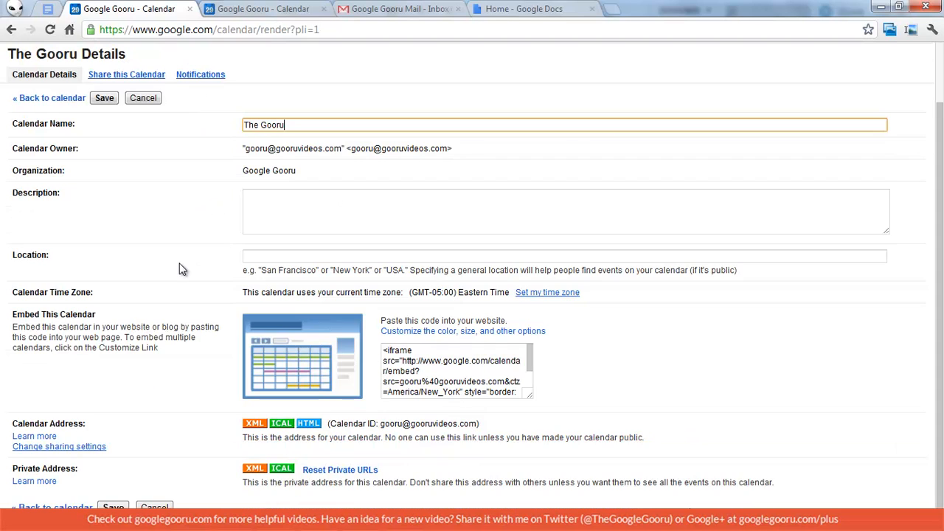
{"action": "mouse_move", "coordinate": [528, 359]}
{"action": "left_mouse_down"}
{"action": "mouse_move", "coordinate": [531, 392]}
{"action": "mouse_move", "coordinate": [531, 358]}
{"action": "left_mouse_up"}
{"action": "scroll", "coordinate": [147, 390], "scroll_direction": "up", "scroll_amount": 2}
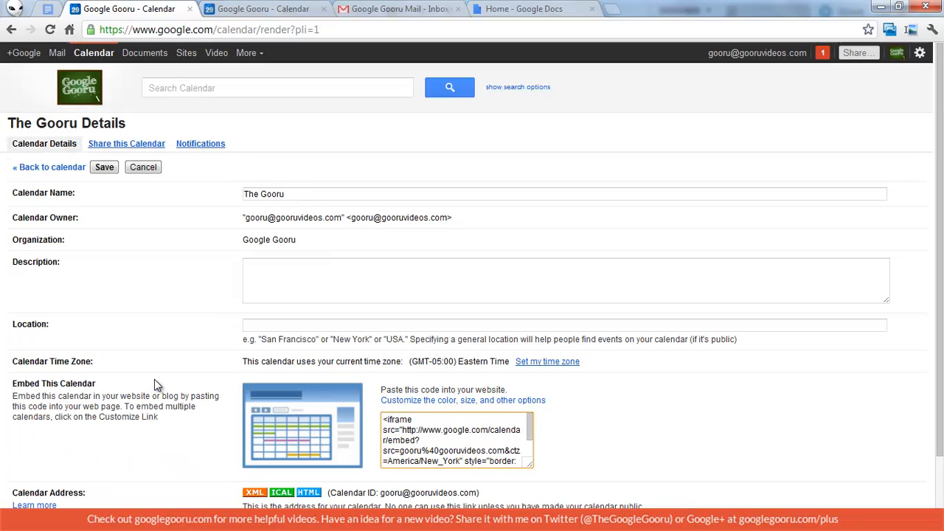
{"action": "left_click", "coordinate": [146, 144]}
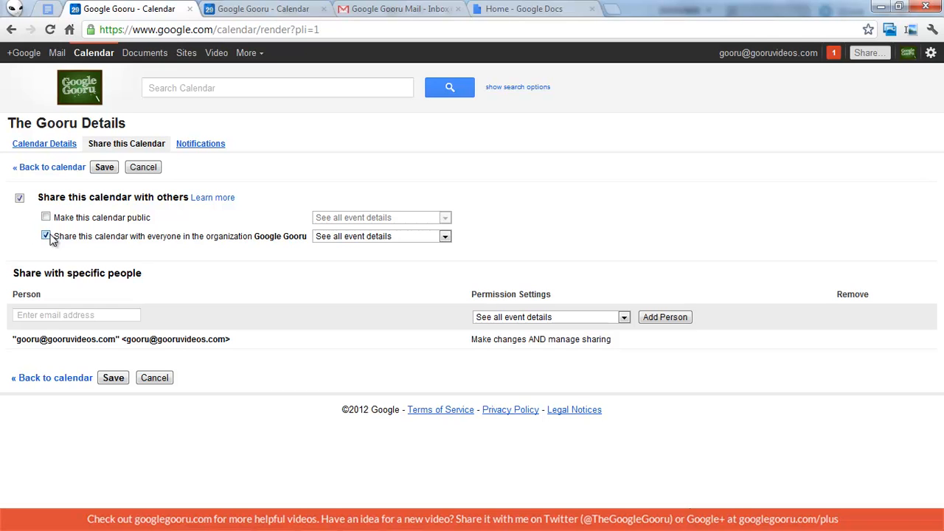
Make The Gooru public with only free/busy visible, keeping sharing with others on.
{"action": "left_click", "coordinate": [21, 199]}
{"action": "left_click", "coordinate": [21, 200]}
{"action": "left_click", "coordinate": [46, 217]}
{"action": "left_click", "coordinate": [409, 218]}
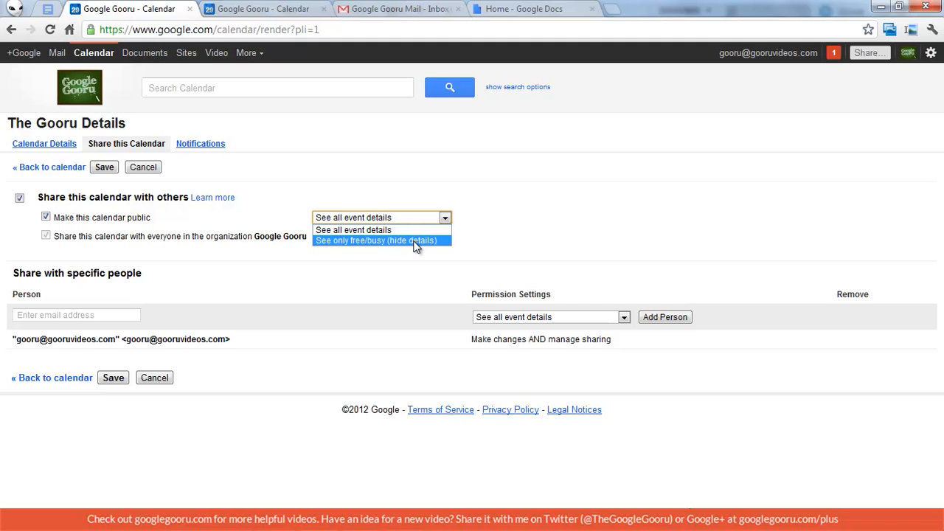
{"action": "left_click", "coordinate": [414, 241]}
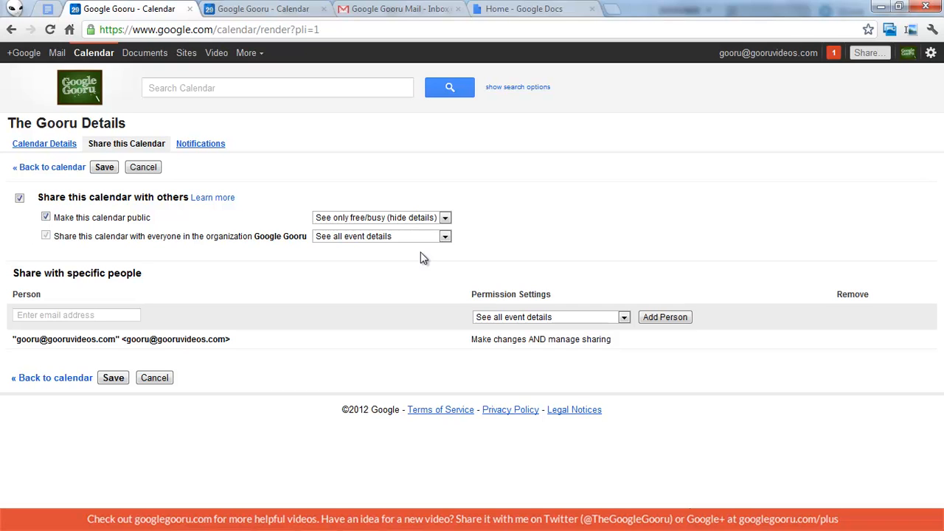
Turn off public sharing, add a specific person by e-mail, and stop organization-wide sharing.
{"action": "left_click", "coordinate": [46, 216]}
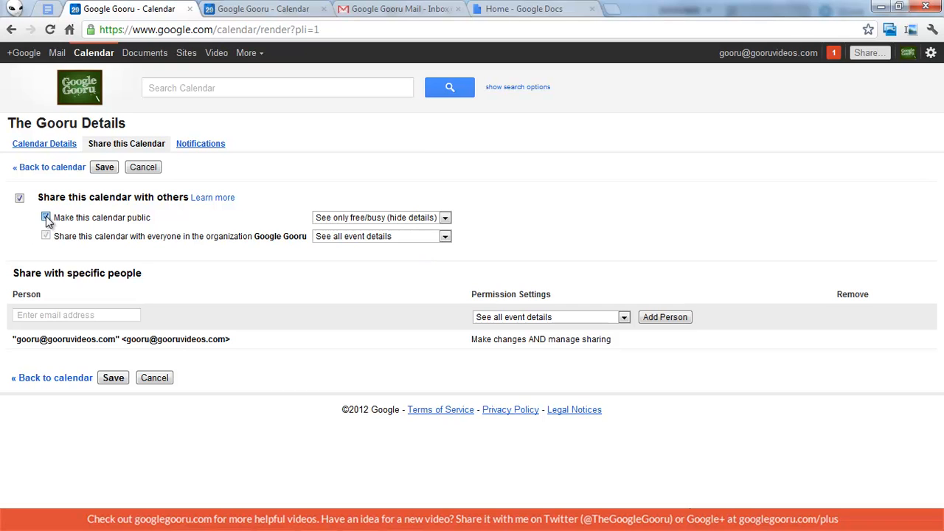
{"action": "left_click", "coordinate": [57, 315]}
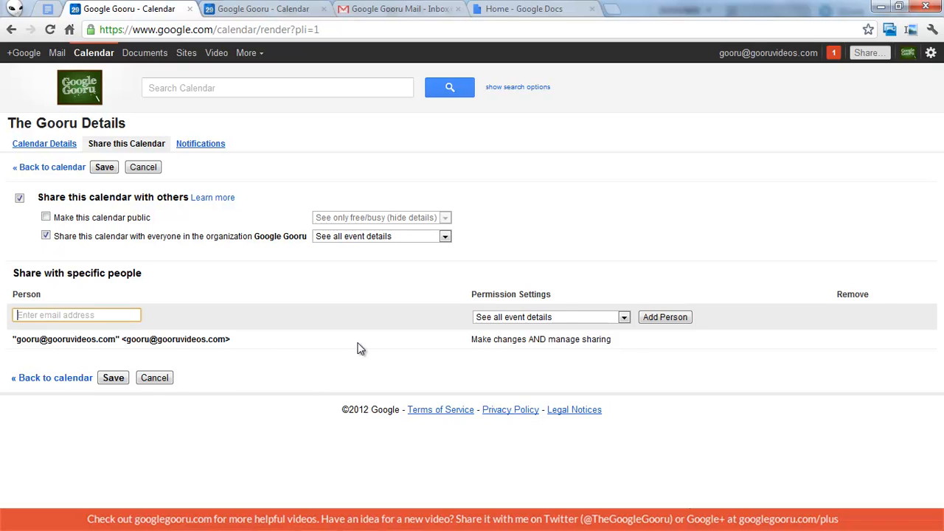
{"action": "key", "text": "Return"}
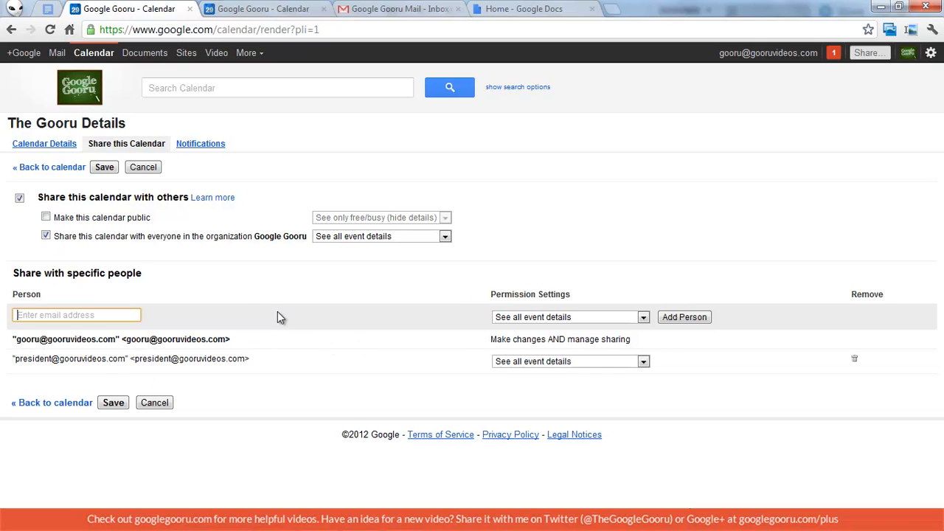
{"action": "left_click", "coordinate": [46, 236]}
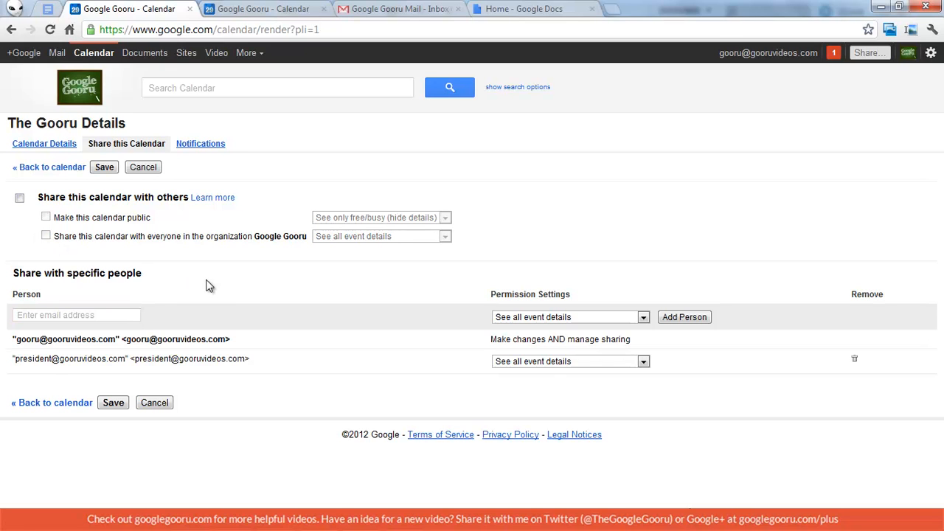
Give the added person 'Make changes AND manage sharing' permission.
{"action": "left_click", "coordinate": [584, 361]}
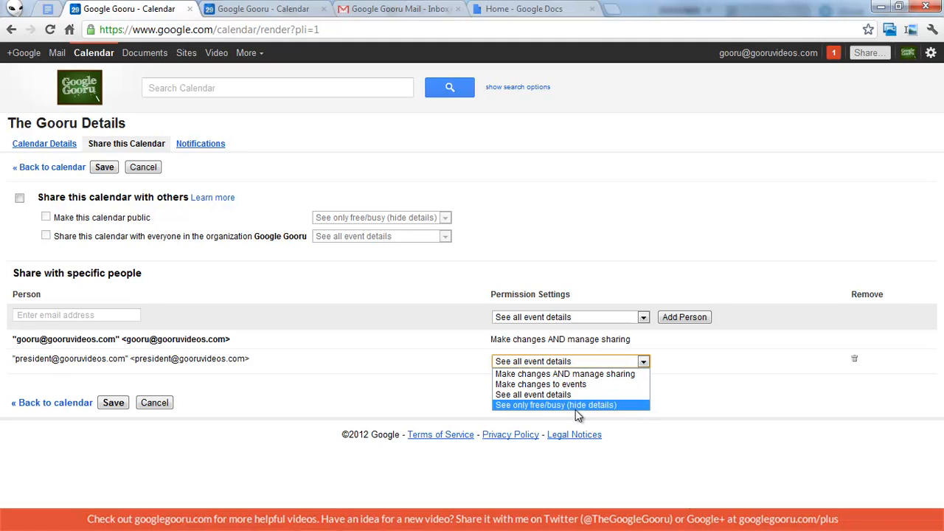
{"action": "left_click", "coordinate": [429, 377]}
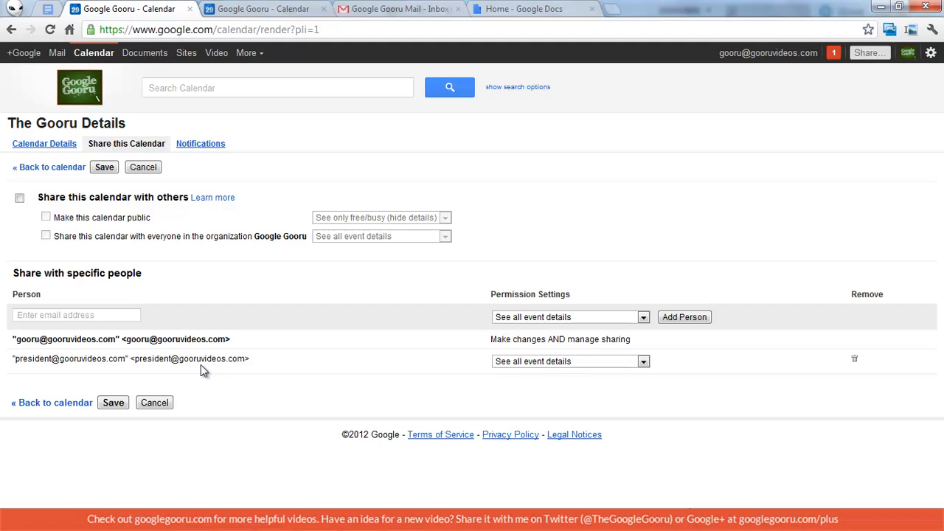
{"action": "left_click", "coordinate": [571, 361]}
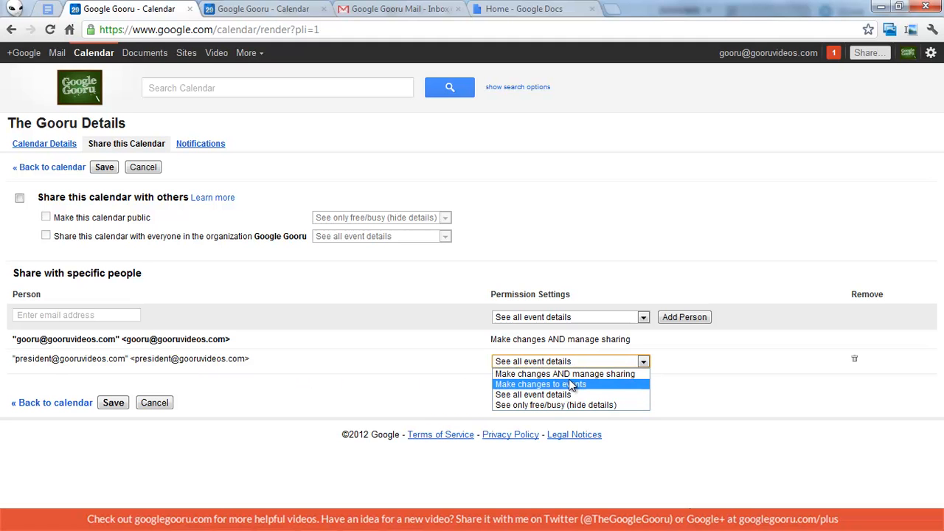
{"action": "left_click", "coordinate": [565, 374]}
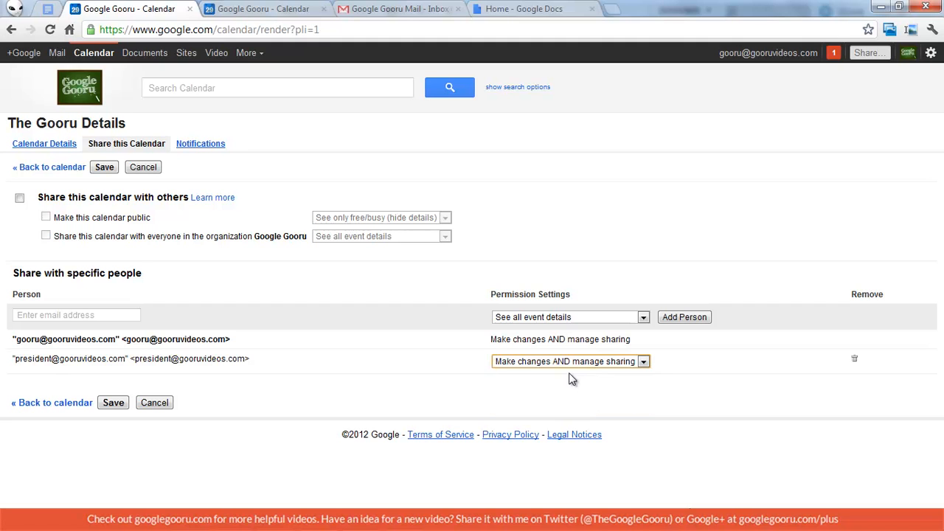
{"action": "left_click", "coordinate": [563, 361]}
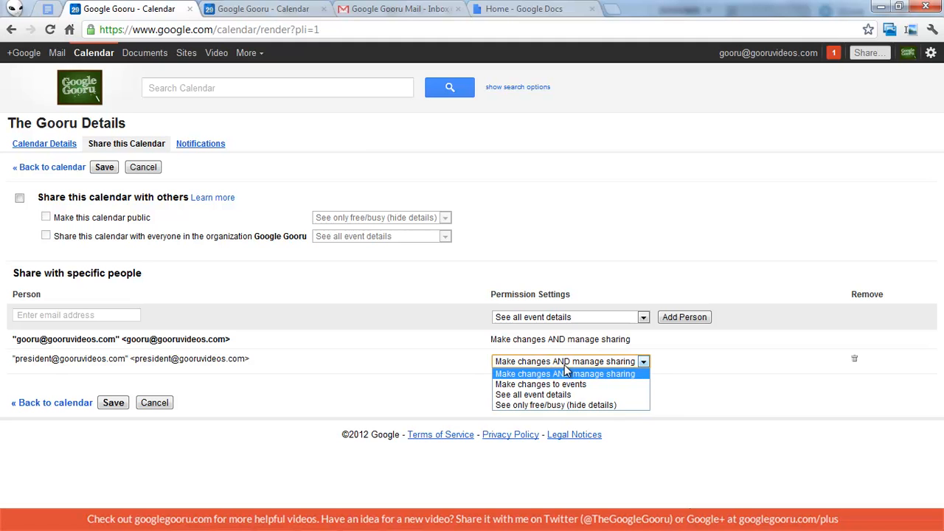
{"action": "left_click", "coordinate": [519, 376]}
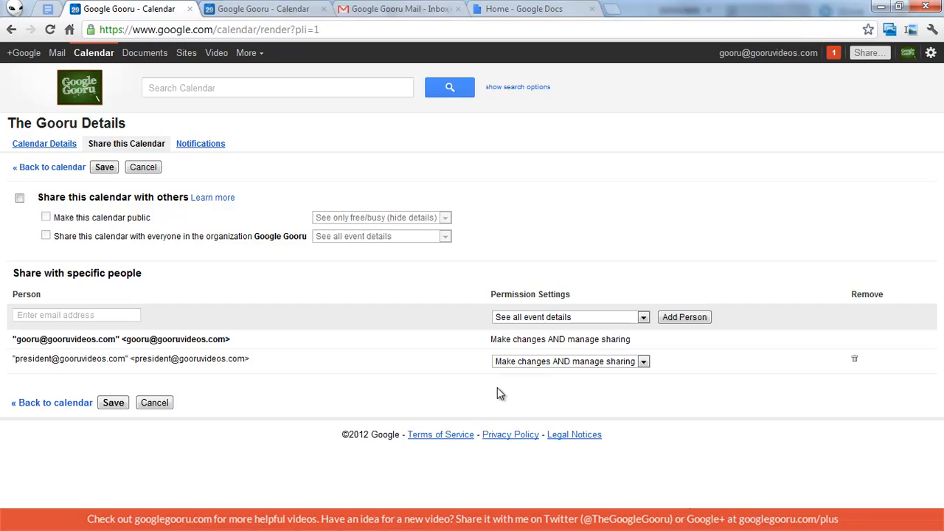
Discard The Gooru's unsaved sharing changes and switch to the Gooru Calendar Events tab.
{"action": "left_click", "coordinate": [154, 402]}
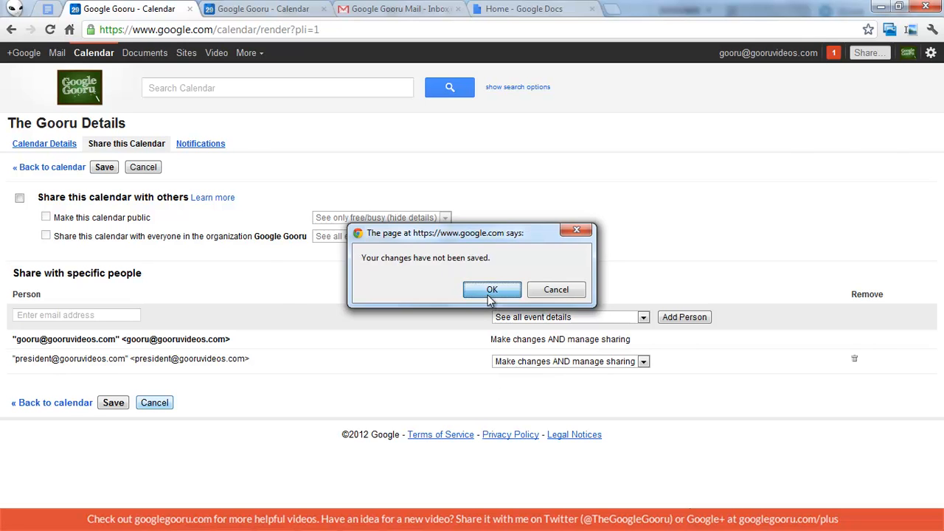
{"action": "left_click", "coordinate": [490, 294]}
{"action": "left_click", "coordinate": [243, 6]}
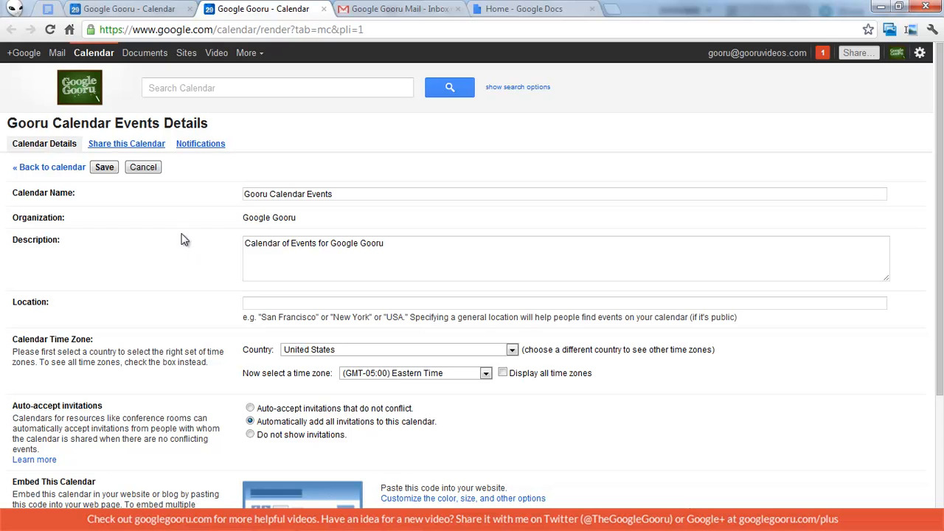
Share Gooru Calendar Events with others and make it public with all event details visible.
{"action": "left_click", "coordinate": [126, 144]}
{"action": "left_click", "coordinate": [19, 197]}
{"action": "left_click", "coordinate": [46, 217]}
{"action": "left_click", "coordinate": [428, 220]}
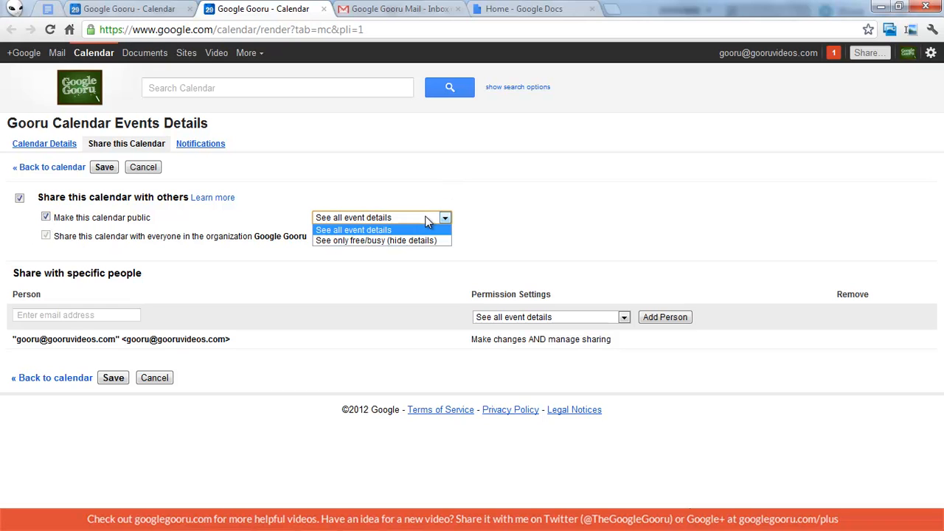
{"action": "left_click", "coordinate": [522, 238]}
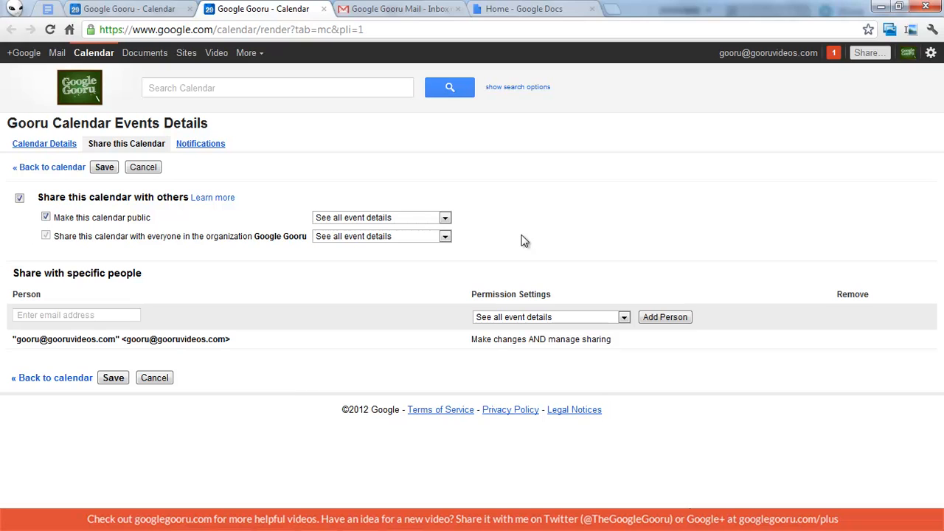
Save the new public sharing settings and confirm making the calendar public.
{"action": "left_click", "coordinate": [40, 148]}
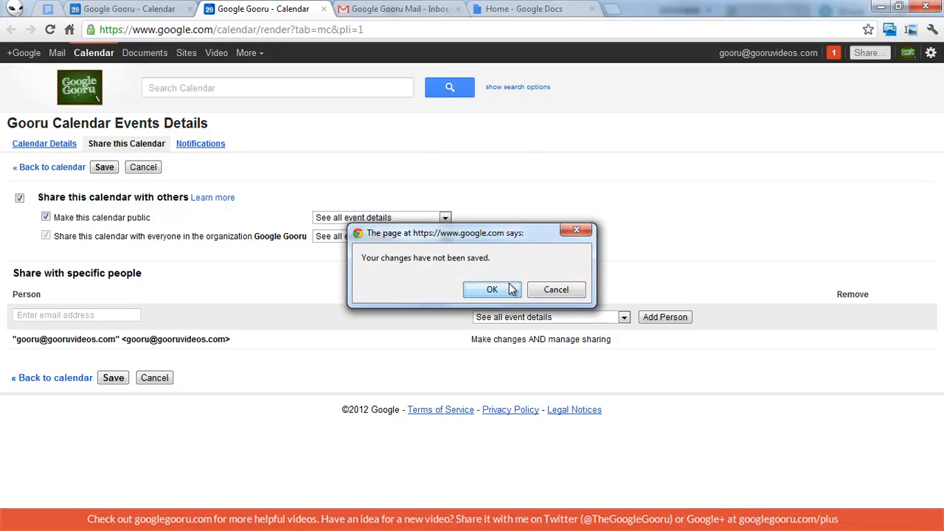
{"action": "left_click", "coordinate": [556, 290]}
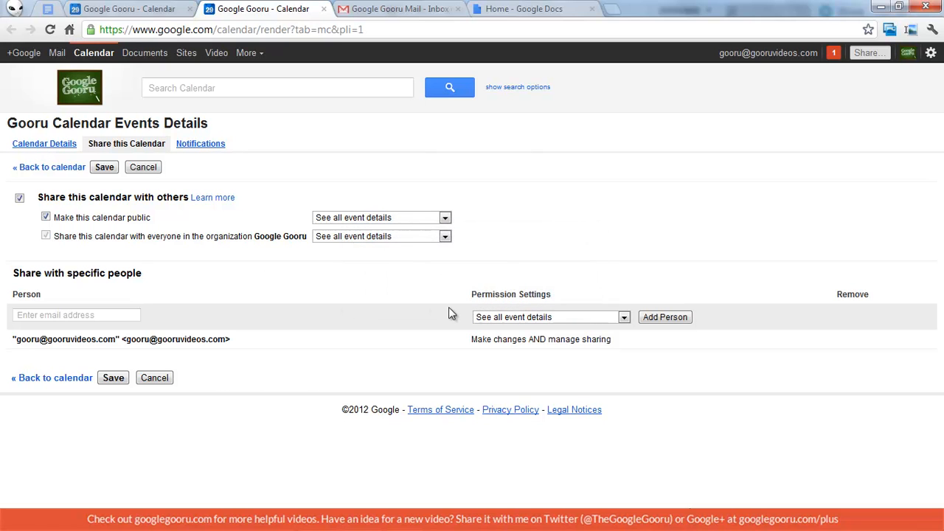
{"action": "left_click", "coordinate": [111, 379]}
{"action": "left_click", "coordinate": [264, 311]}
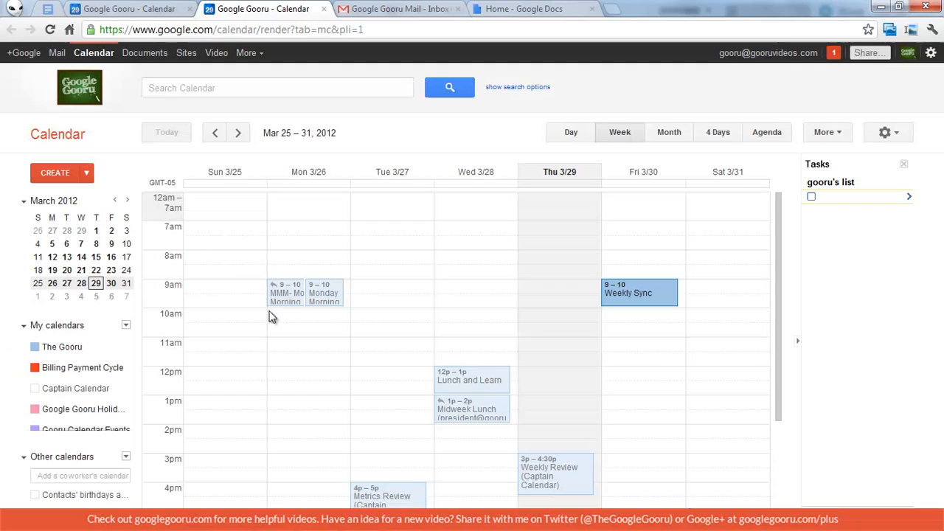
{"action": "left_click", "coordinate": [931, 54]}
Open Calendar settings to reach the Gooru Calendar Events details page.
{"action": "left_click", "coordinate": [889, 78]}
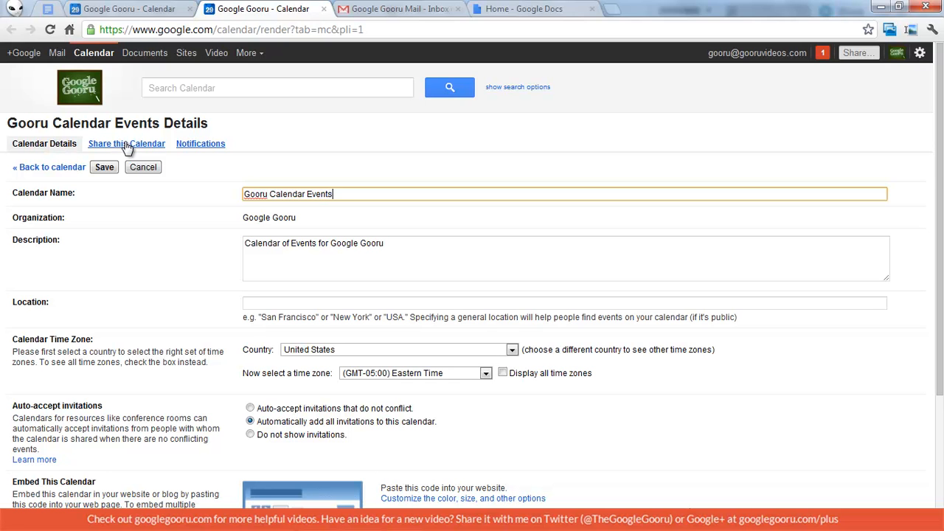
Enlarge and select the full embed code, then launch the Embeddable Calendar Helper.
{"action": "scroll", "coordinate": [127, 148], "scroll_direction": "down", "scroll_amount": 3}
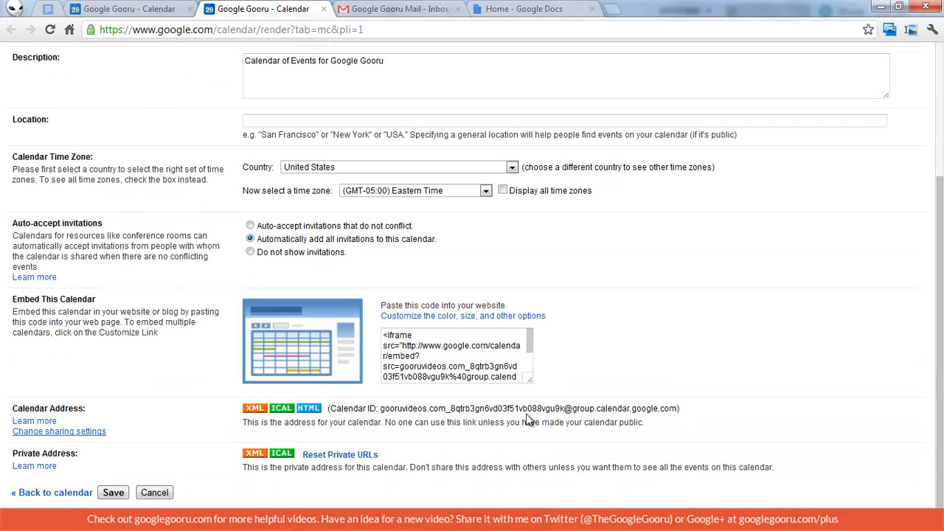
{"action": "left_click_drag", "start_coordinate": [528, 378], "coordinate": [618, 434]}
{"action": "left_click", "coordinate": [506, 377]}
{"action": "left_click_drag", "start_coordinate": [453, 377], "coordinate": [333, 316]}
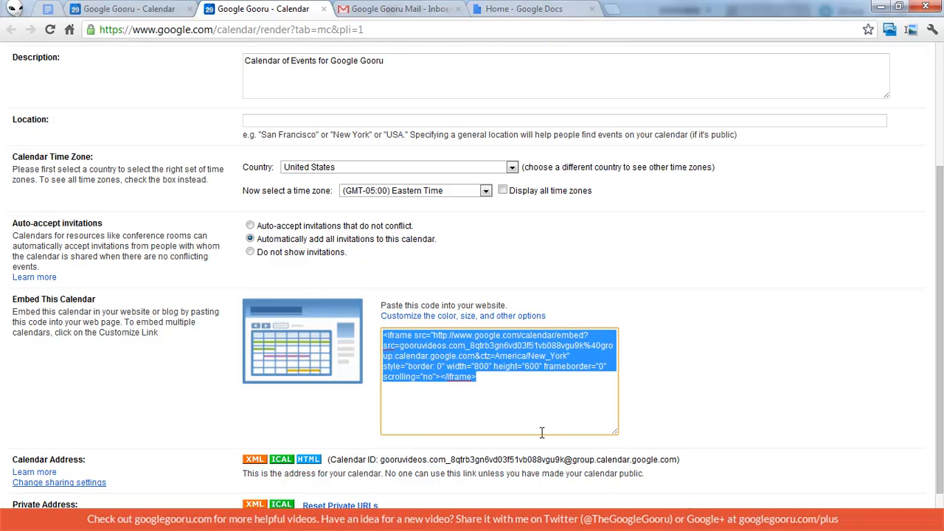
{"action": "left_click", "coordinate": [469, 317]}
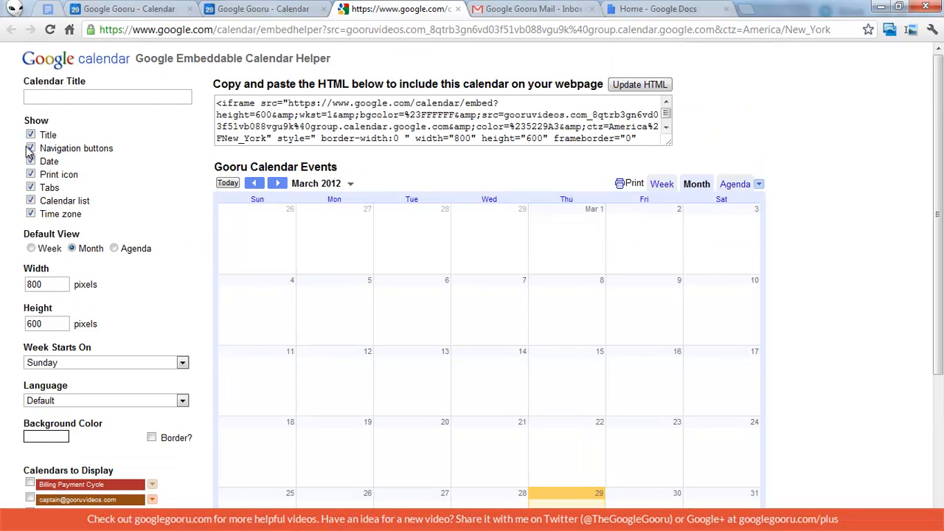
{"action": "left_click", "coordinate": [31, 249]}
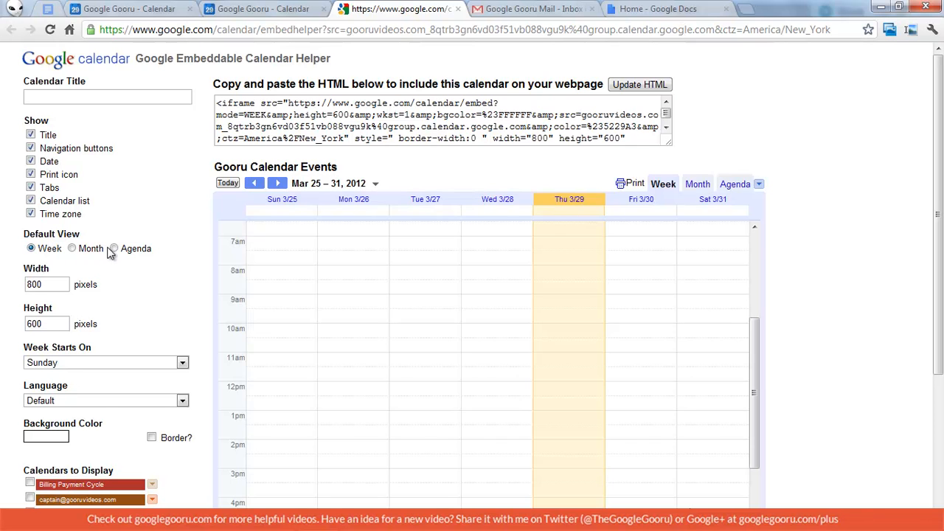
{"action": "left_click", "coordinate": [113, 248]}
{"action": "left_click", "coordinate": [72, 249]}
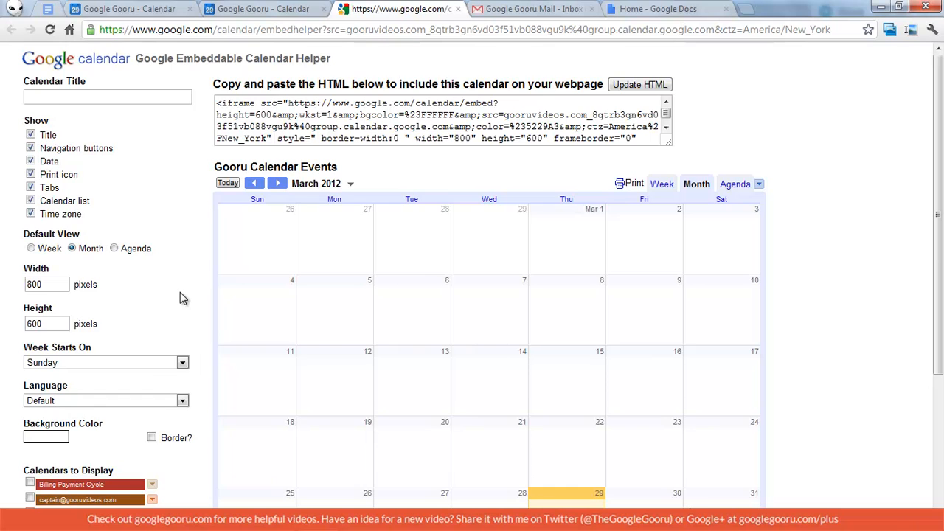
{"action": "scroll", "coordinate": [180, 292], "scroll_direction": "down", "scroll_amount": 1}
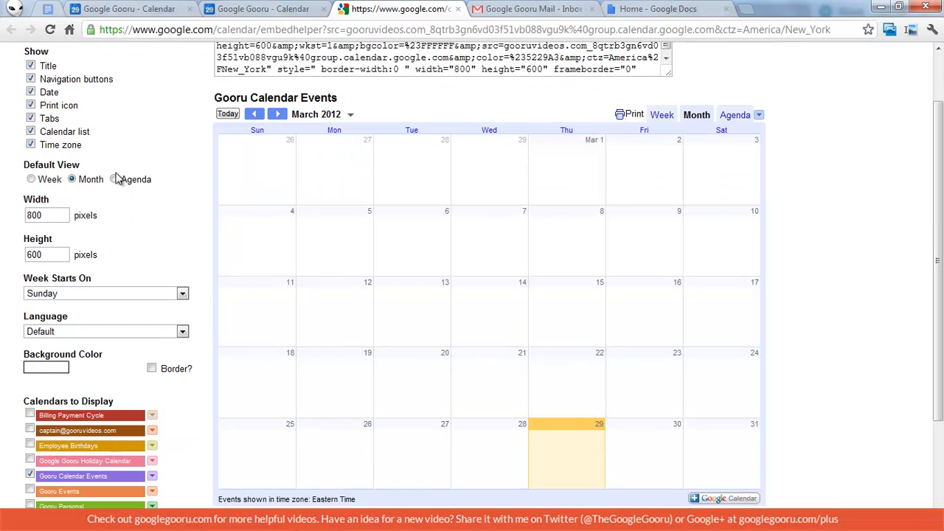
{"action": "scroll", "coordinate": [146, 221], "scroll_direction": "down", "scroll_amount": 1}
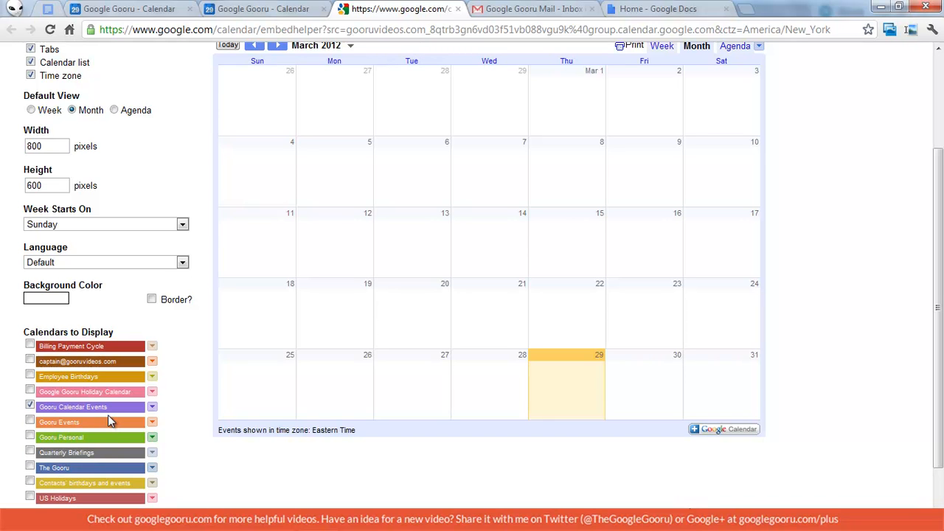
{"action": "scroll", "coordinate": [182, 379], "scroll_direction": "up", "scroll_amount": 2}
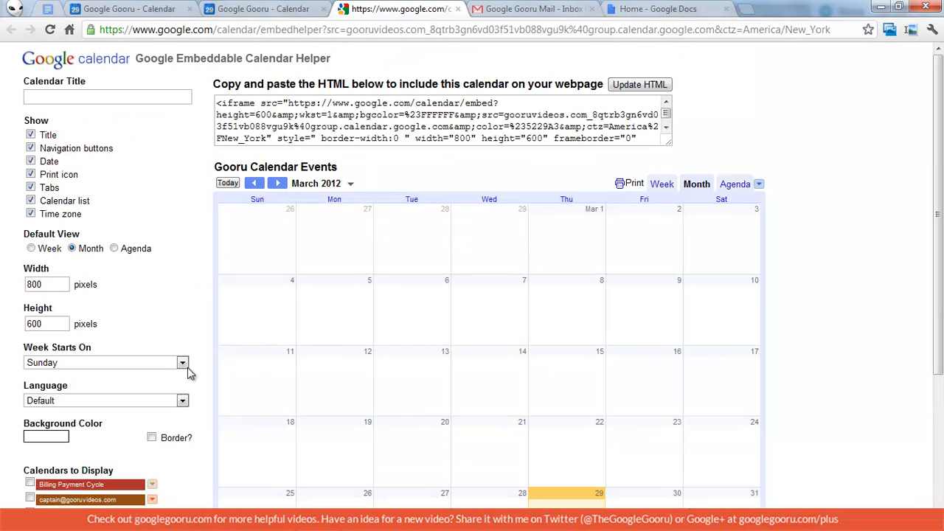